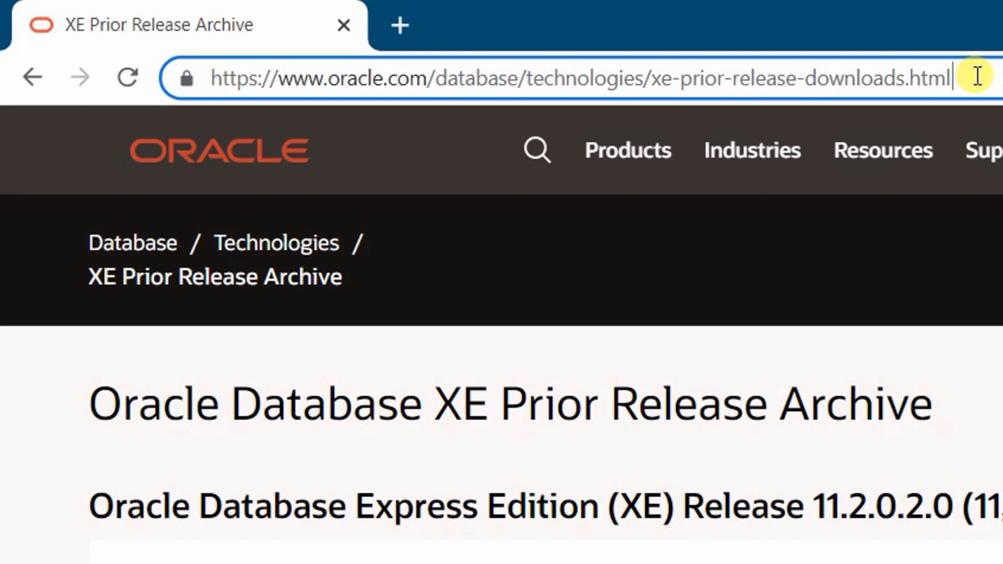
Highlight the archive page's web address and the Windows x64 edition name
left_click_drag(978, 75, 206, 71)
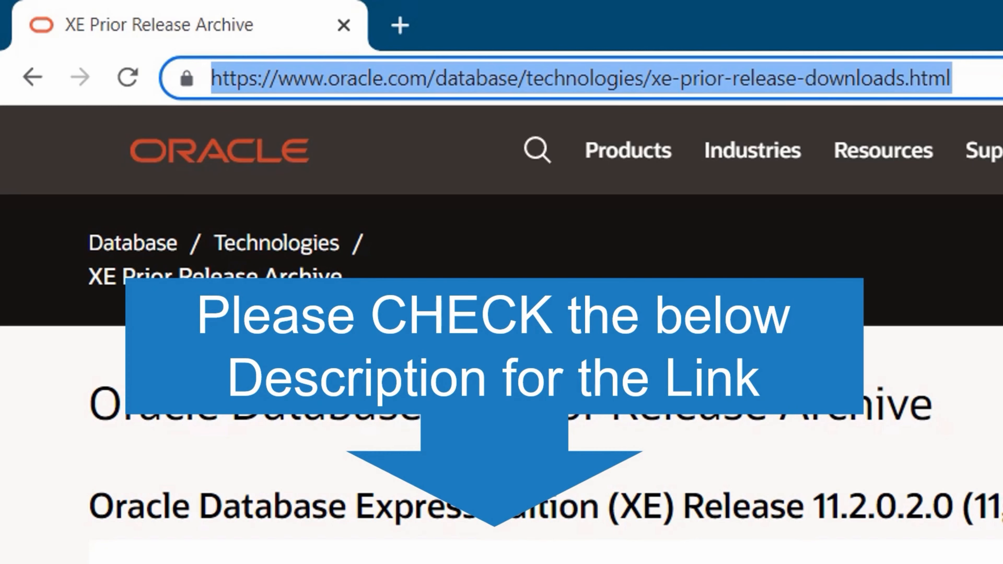
left_click(999, 75)
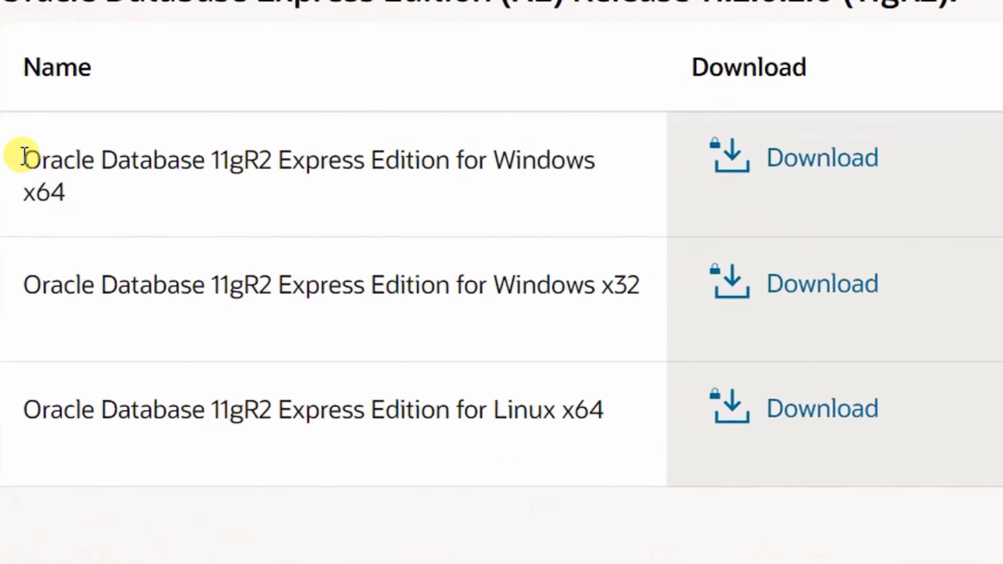
left_click_drag(48, 300, 252, 303)
left_click_drag(508, 136, 575, 172)
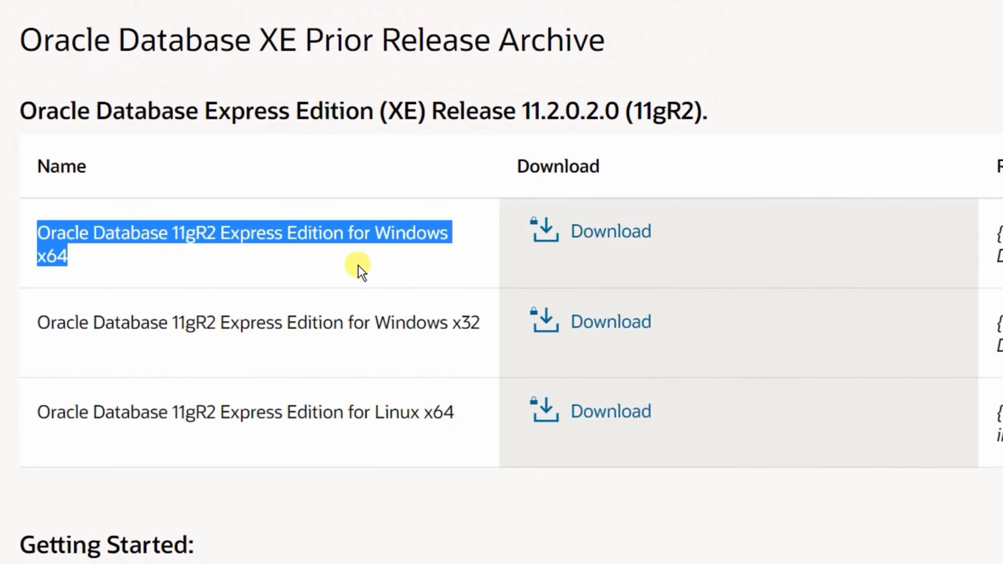
left_click(358, 265)
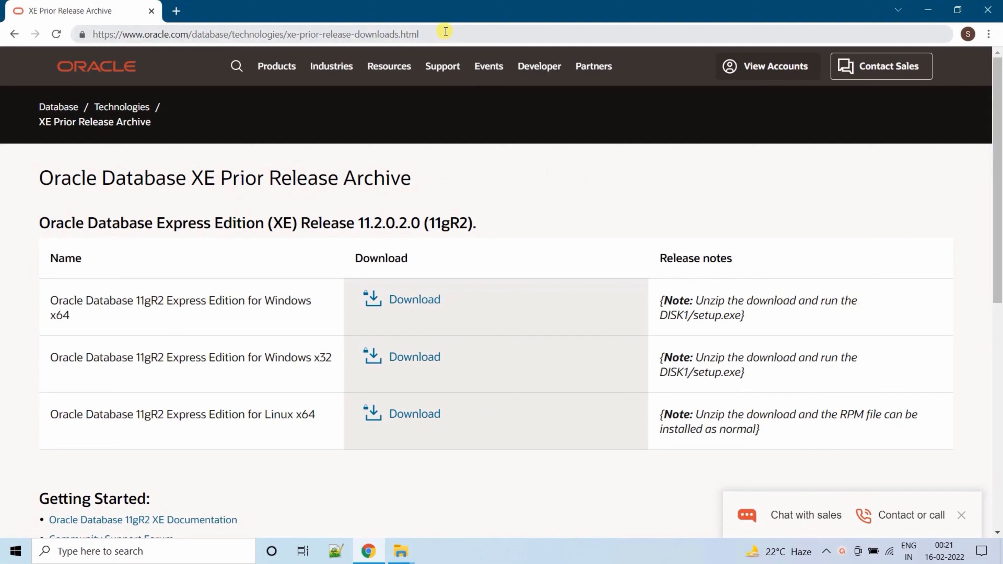
left_click(235, 69)
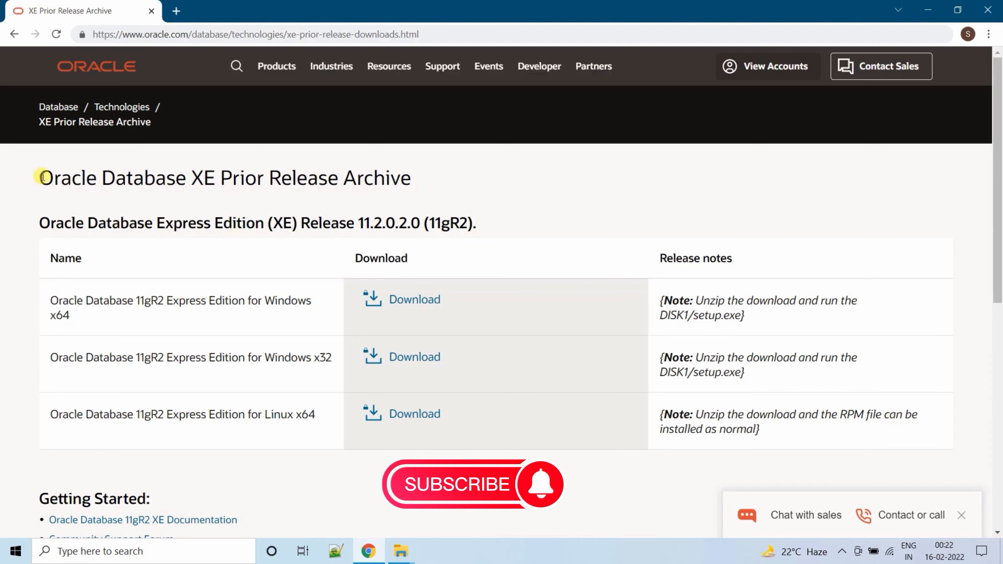
Point out the archive heading, the 64-bit system type, and the Windows x64, x32 and Linux x64 rows
left_click_drag(42, 176, 425, 186)
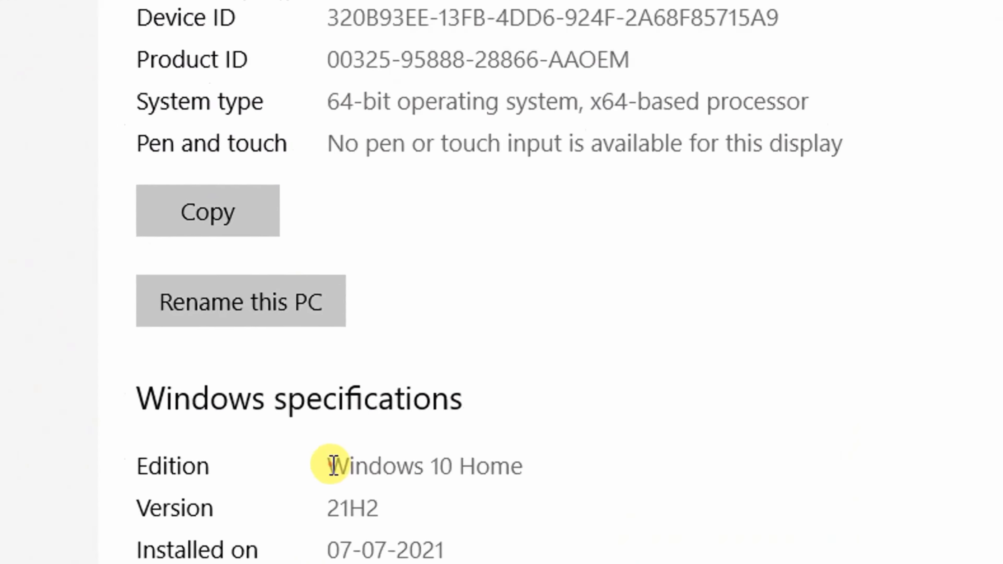
left_click_drag(327, 465, 463, 465)
left_click_drag(303, 52, 578, 54)
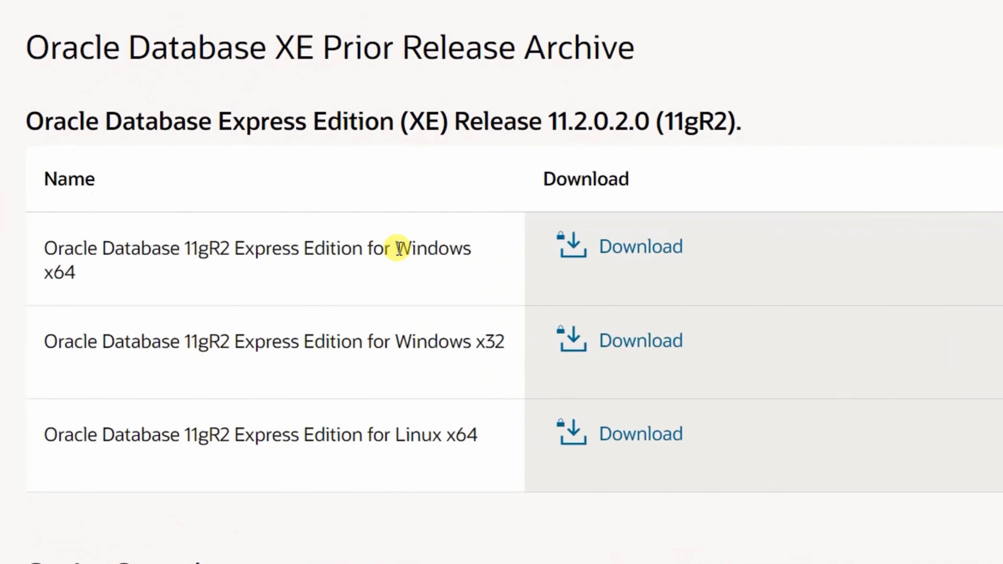
left_click_drag(262, 299, 278, 319)
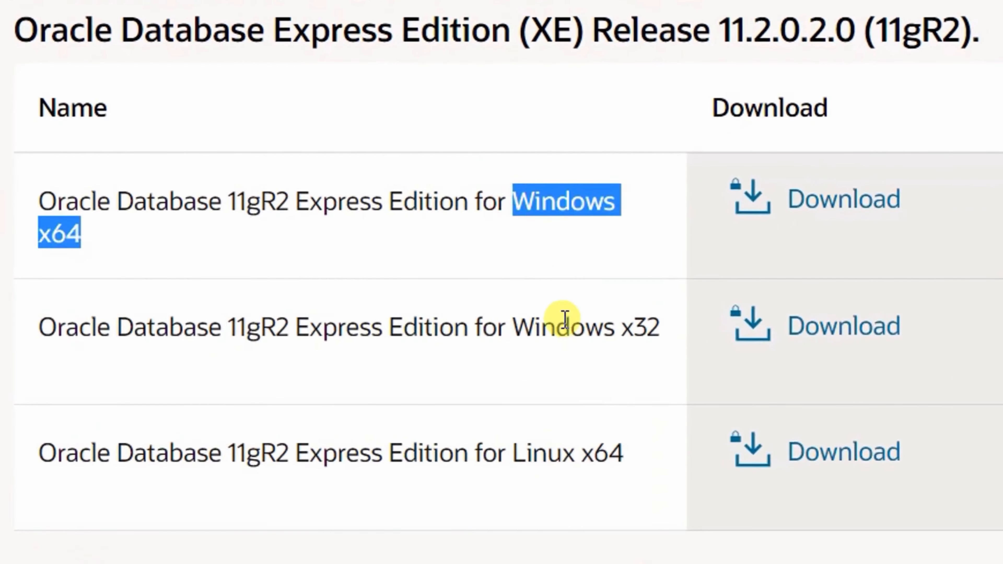
left_click_drag(515, 327, 663, 318)
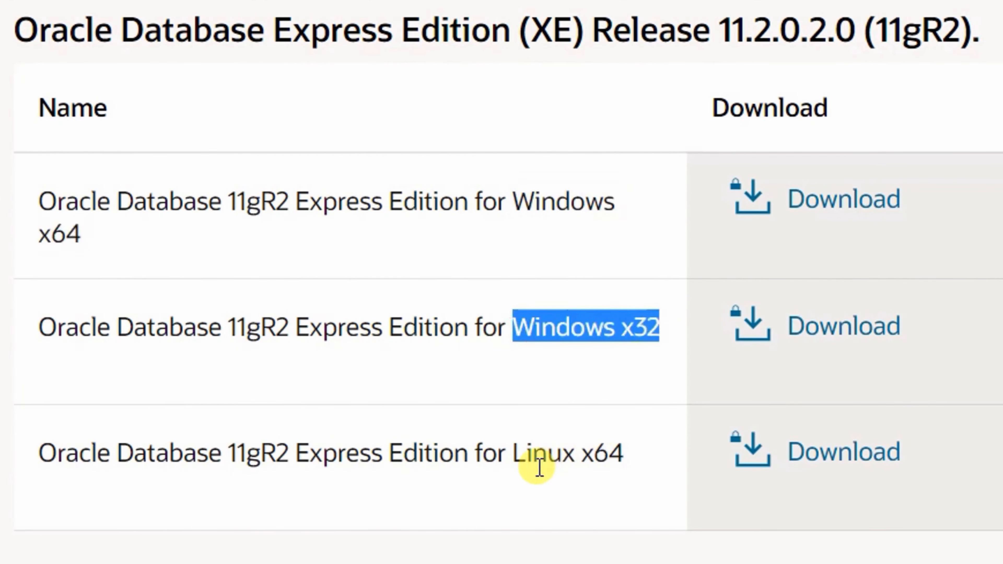
left_click_drag(513, 453, 637, 465)
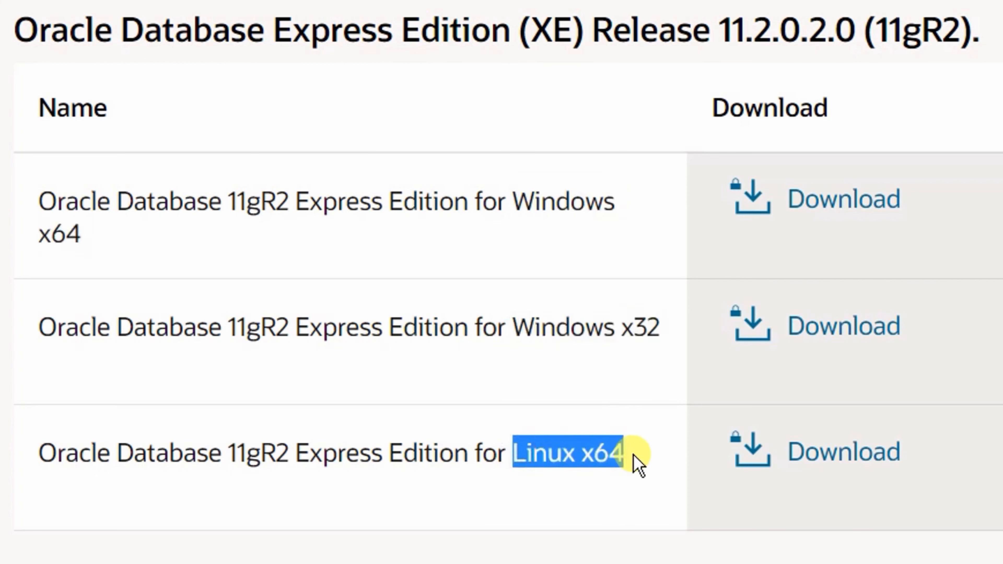
left_click(535, 265)
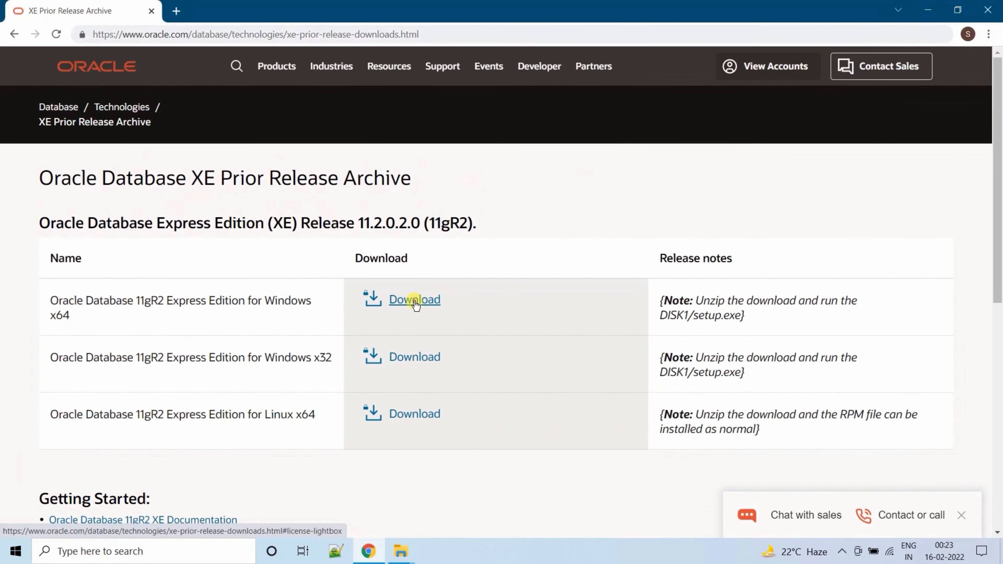
Accept the Oracle license and request the Windows x64 OracleXE112_Win64.zip download
left_click(844, 202)
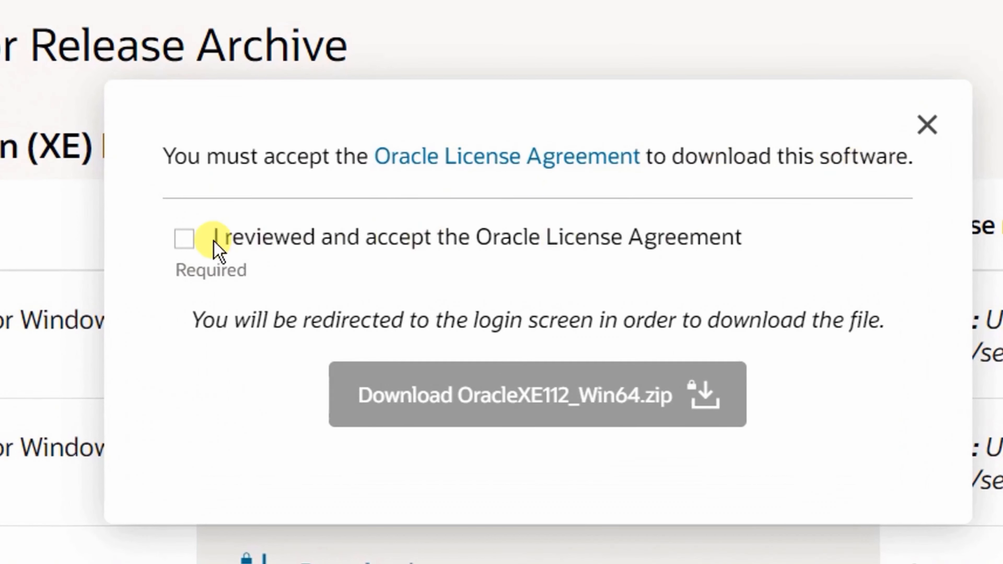
left_click(183, 243)
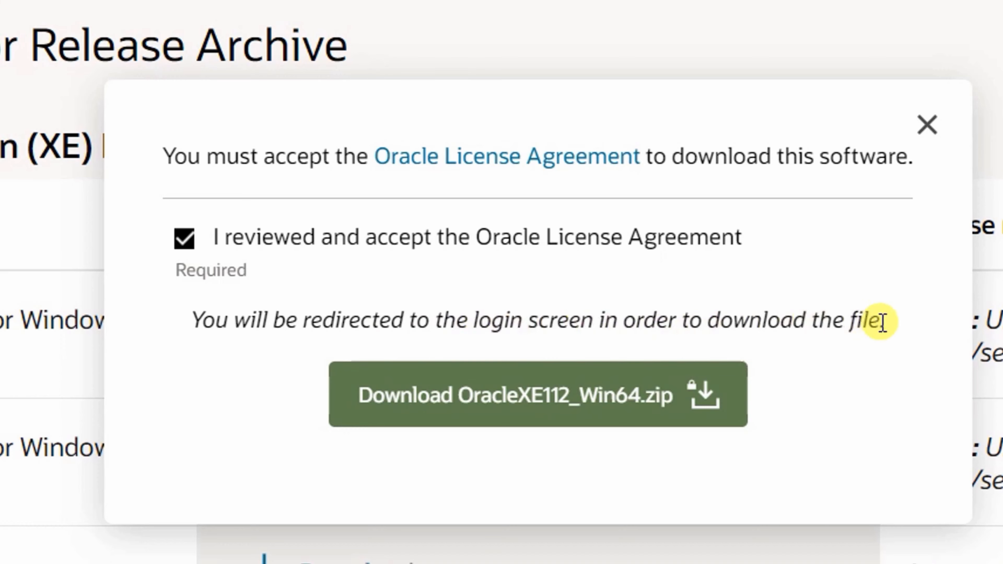
left_click(490, 403)
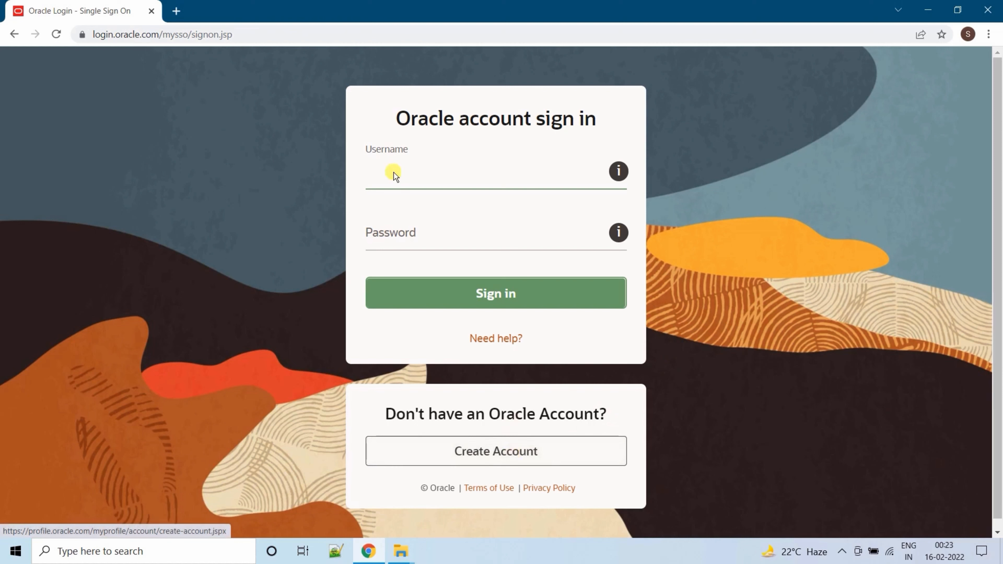
Sign in to the Oracle account using the saved autofill username and password
left_click_drag(396, 118, 526, 113)
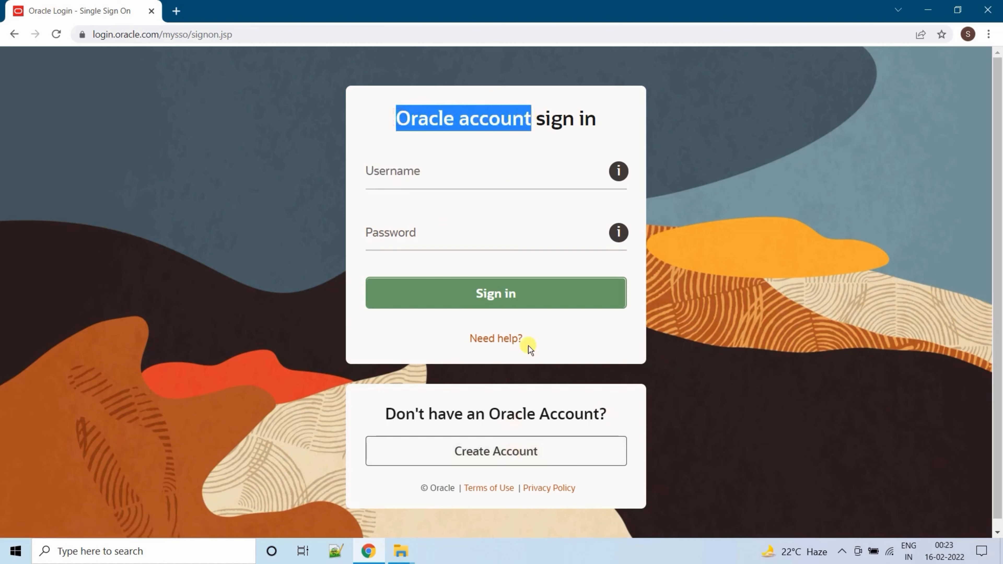
left_click(489, 453)
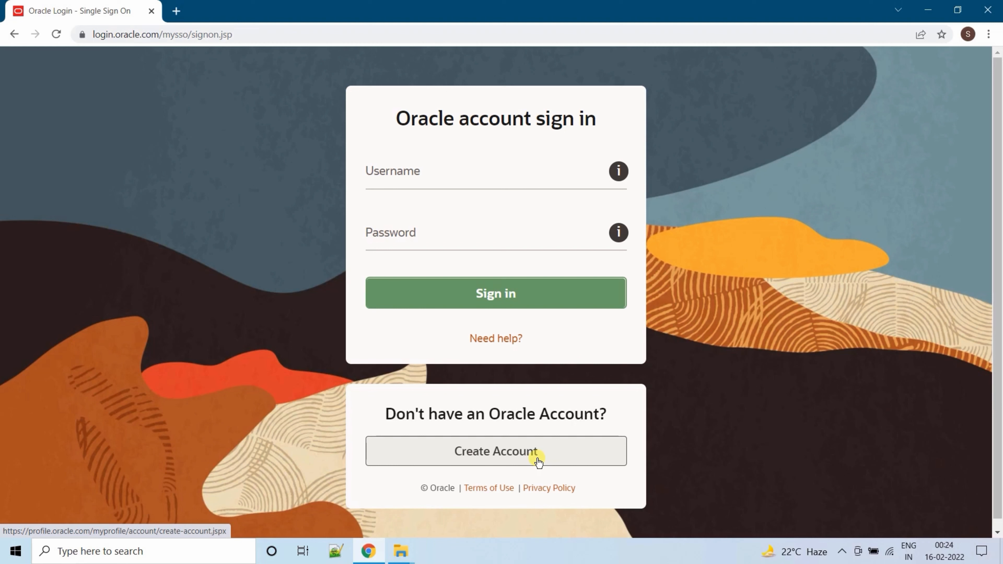
left_click(405, 171)
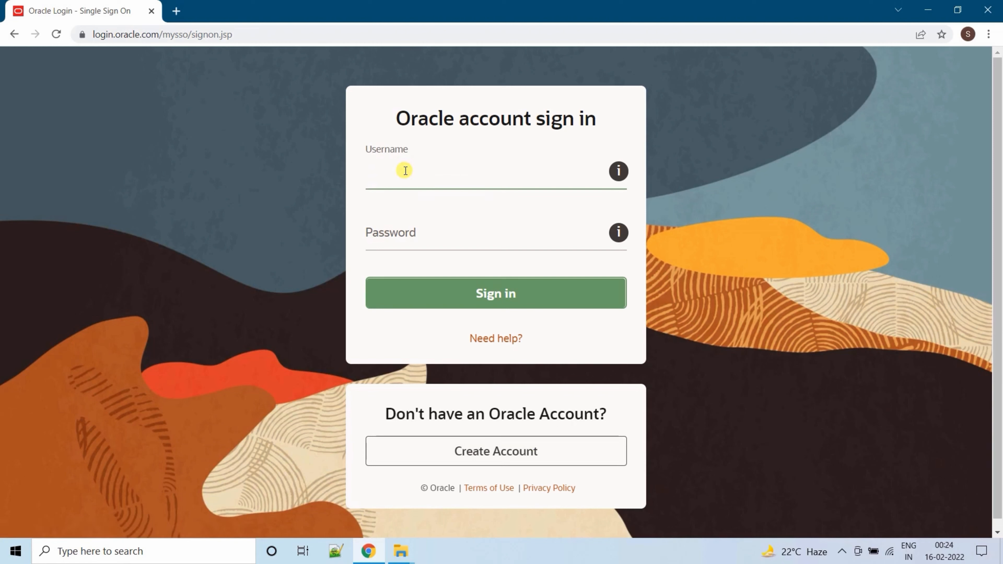
left_click(414, 193)
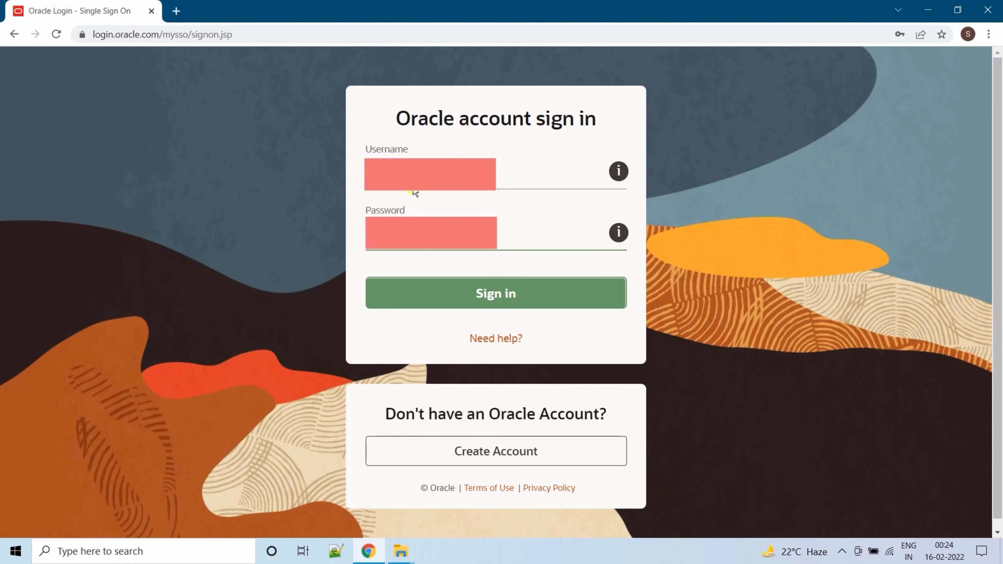
left_click(492, 297)
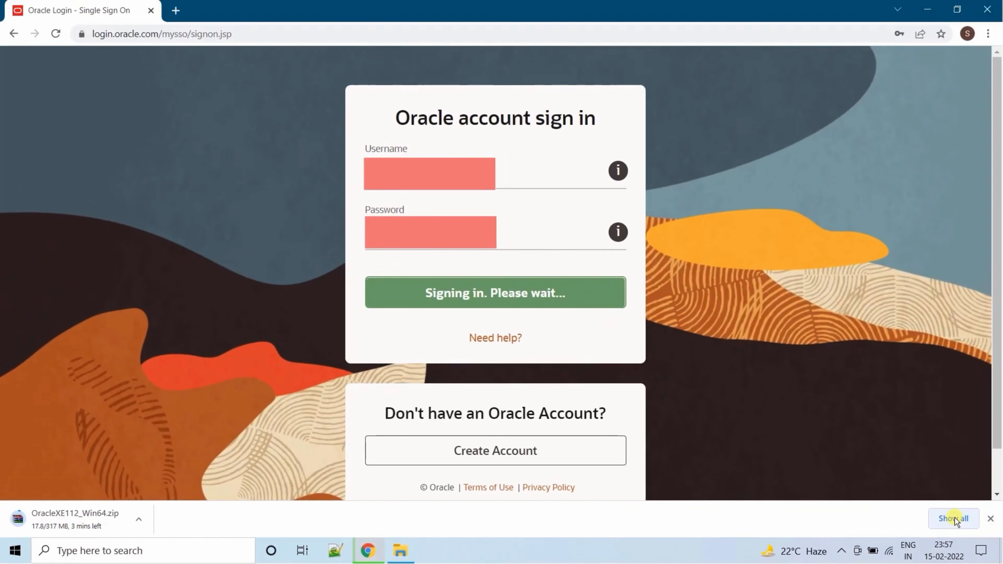
Open the full downloads list and show OracleXE112_Win64.zip in its folder
left_click(955, 519)
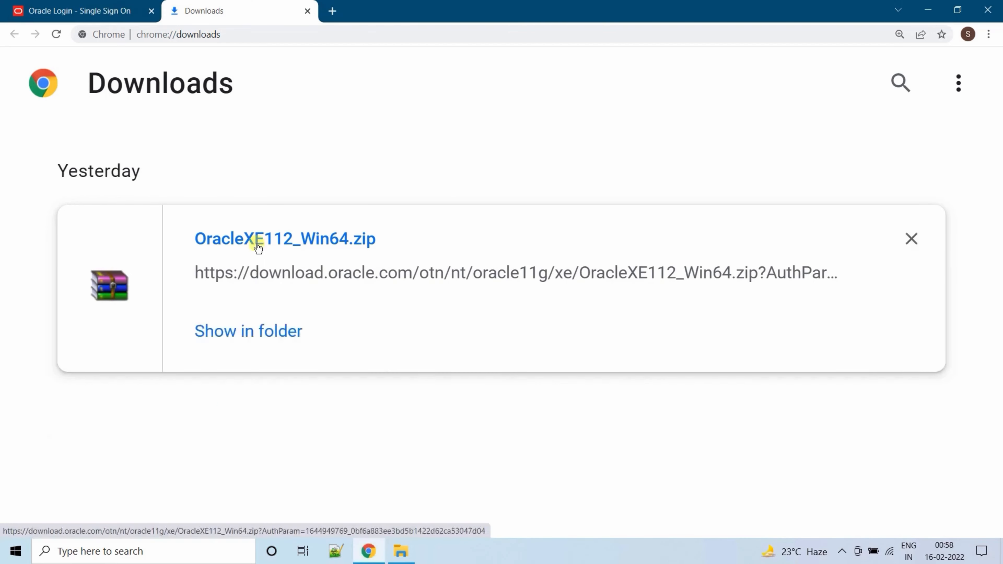
left_click(248, 330)
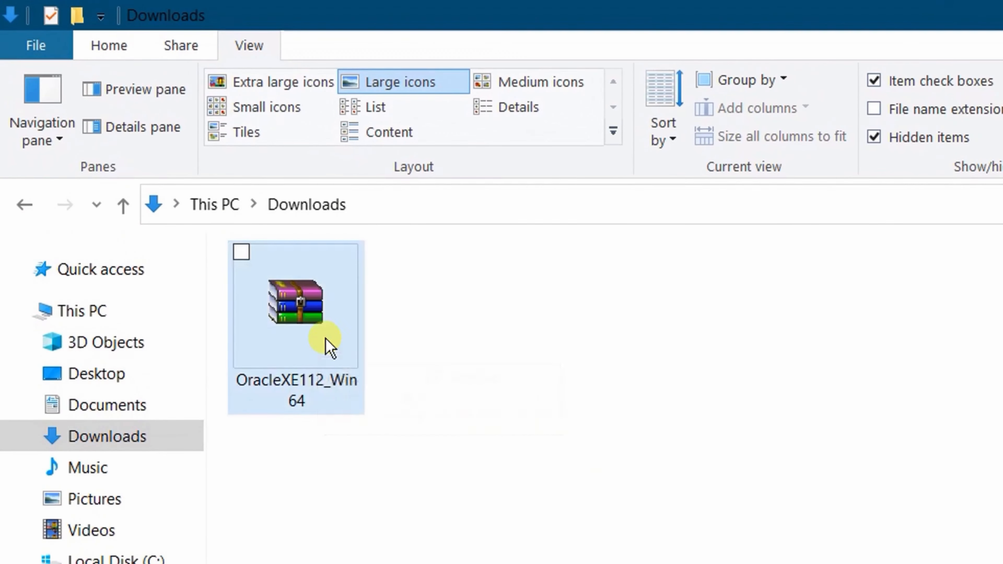
Extract the OracleXE112_Win64 archive here in Downloads
left_click(323, 328)
right_click(325, 330)
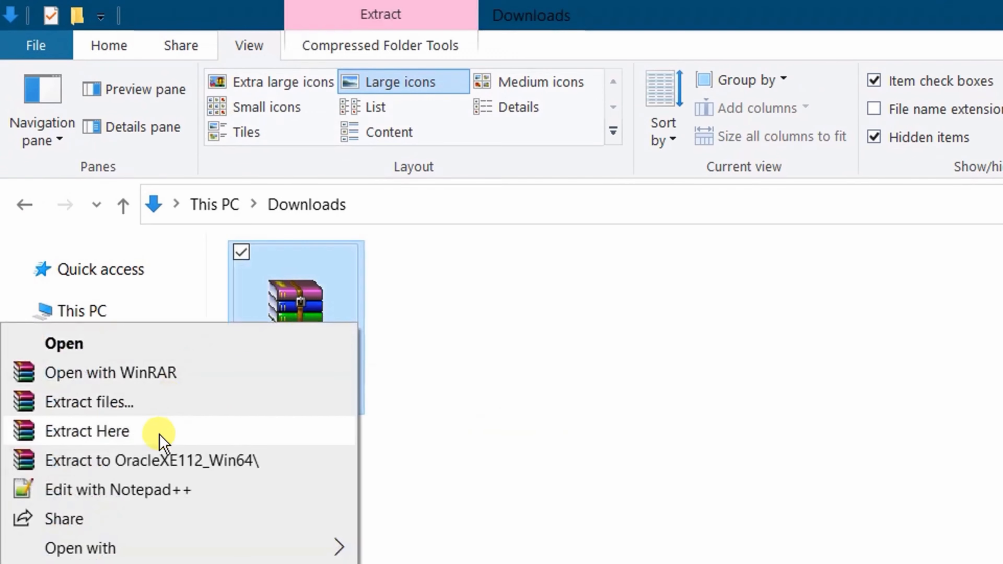
left_click(162, 442)
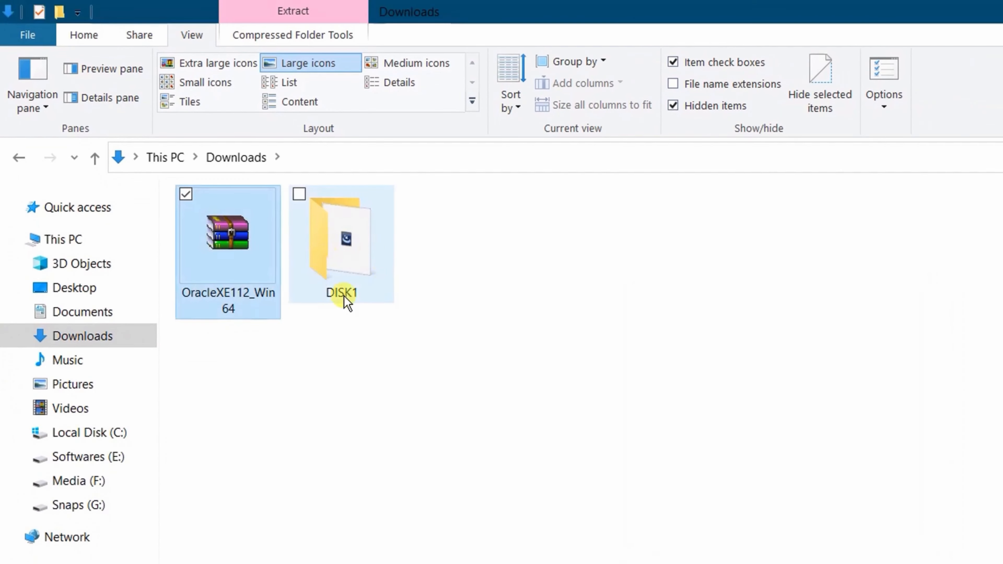
Open the extracted DISK1 folder and bring up the setup launcher's context menu
double_click(346, 226)
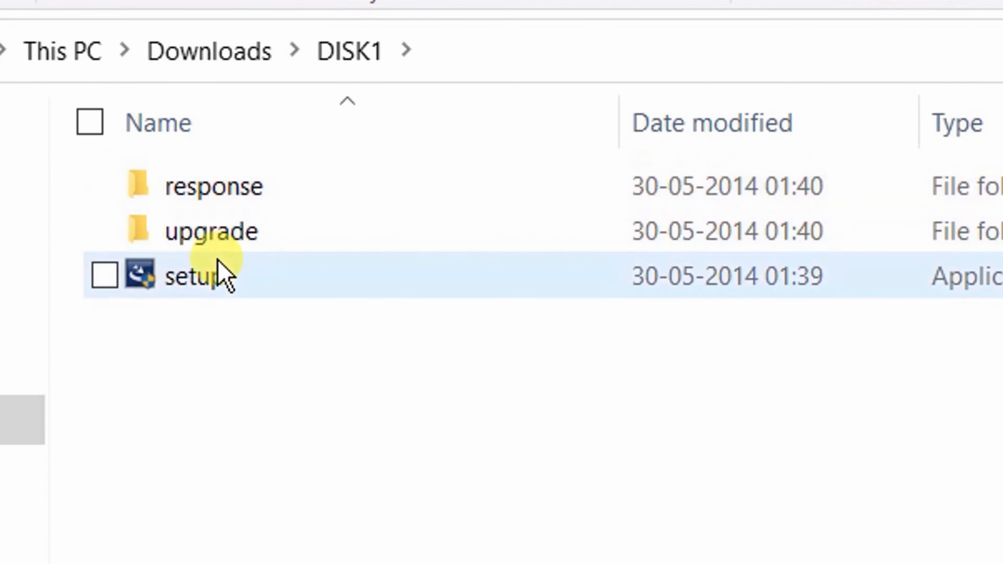
mouse_move(233, 281)
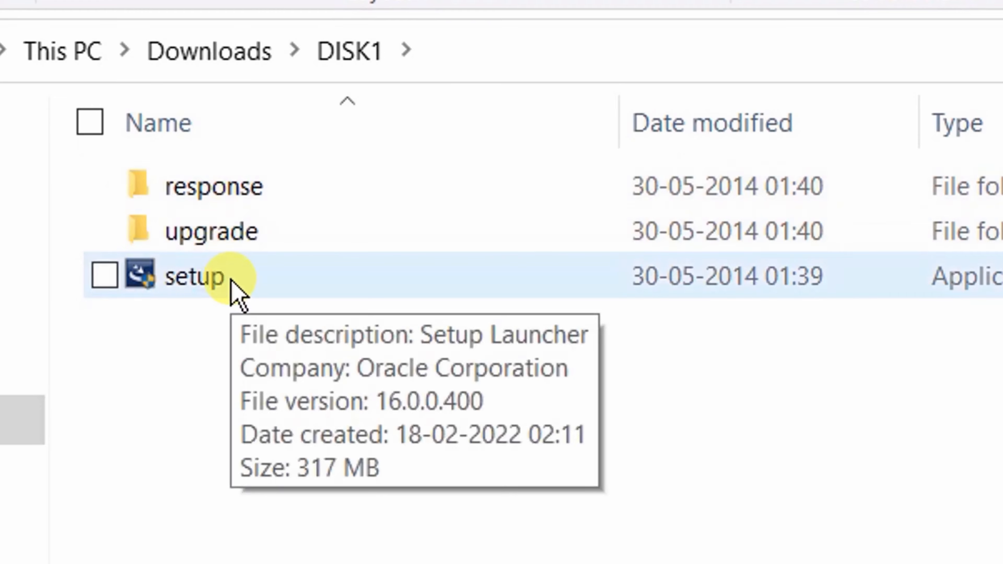
left_click(233, 281)
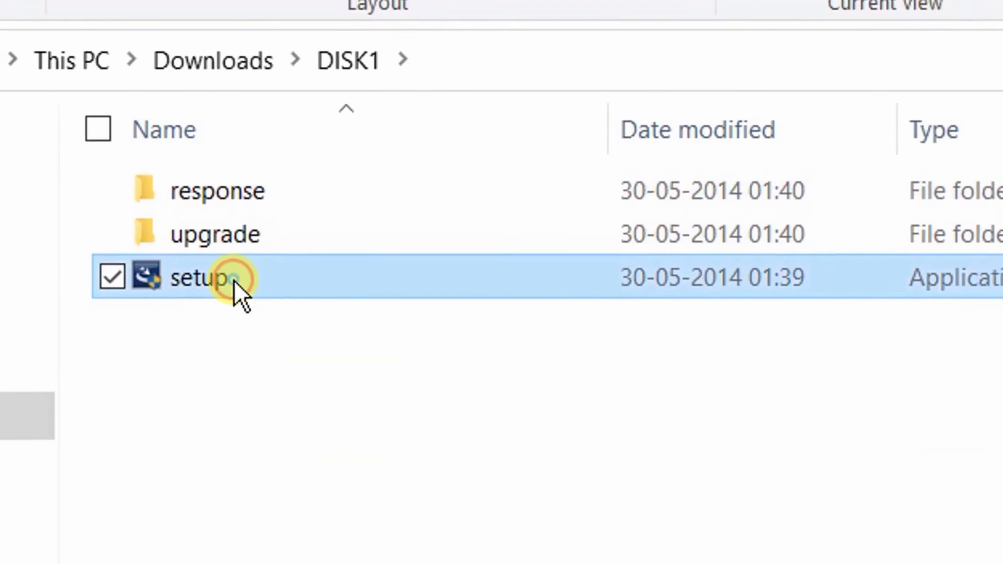
right_click(233, 281)
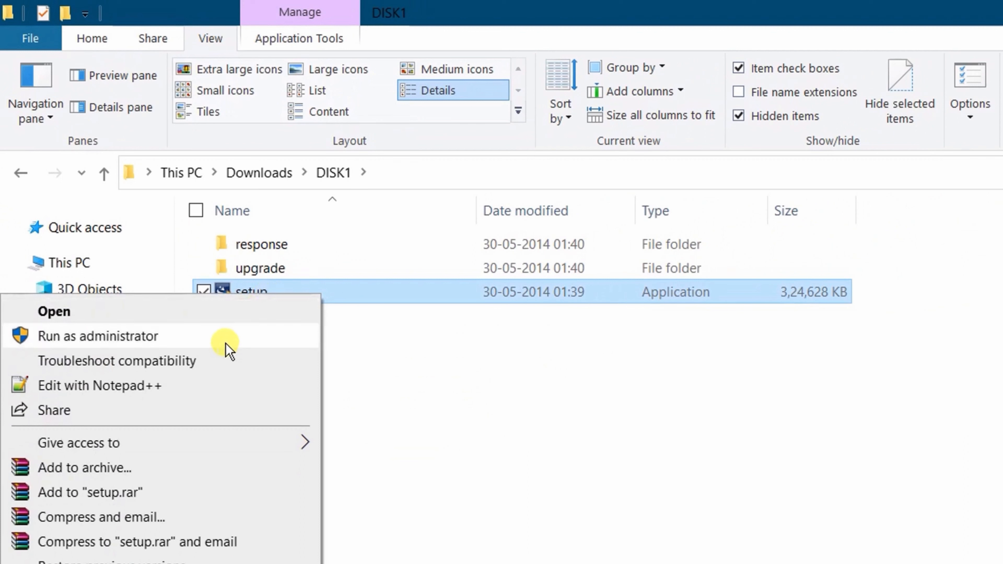
Run setup as administrator, pass the Welcome page, and accept the license terms
left_click(209, 342)
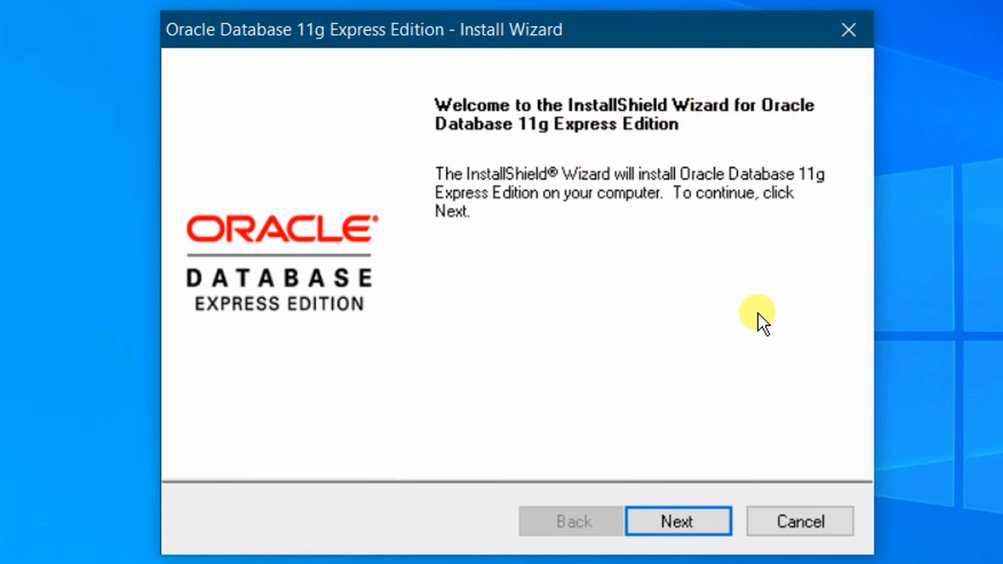
left_click(676, 530)
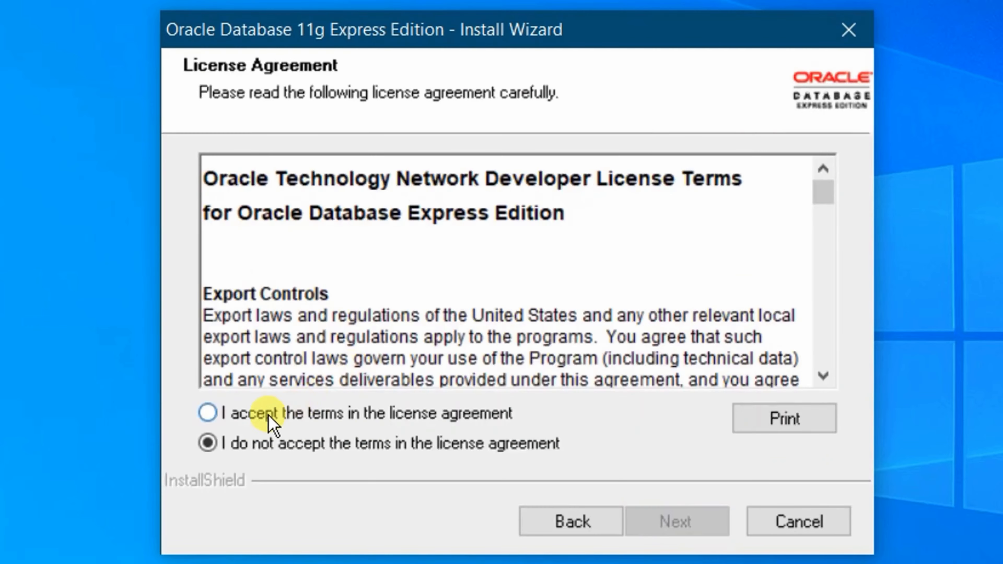
left_click(207, 413)
key("Return")
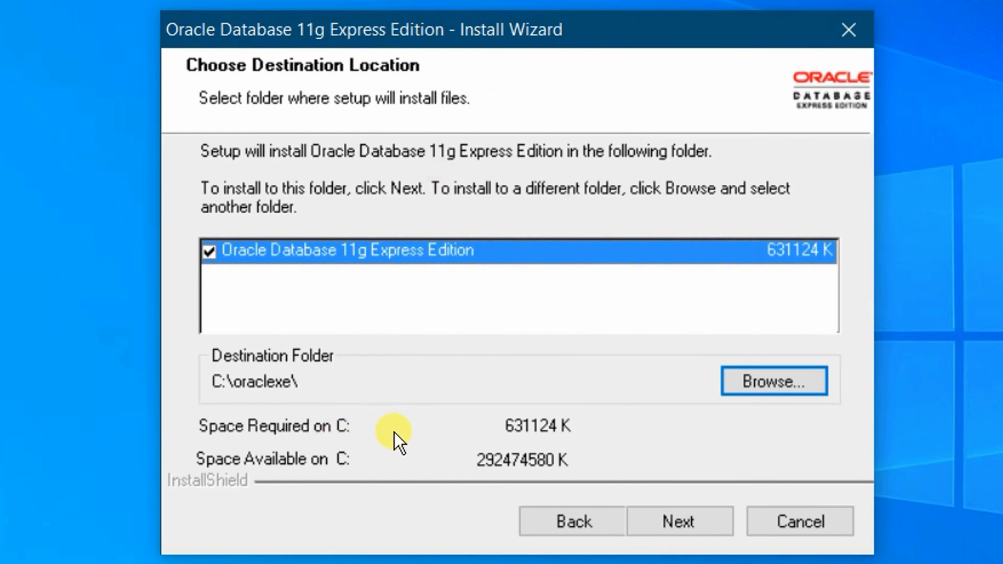
Keep C:\oraclexe\ as the destination and enter the SYS/SYSTEM password confirmation
left_click(679, 523)
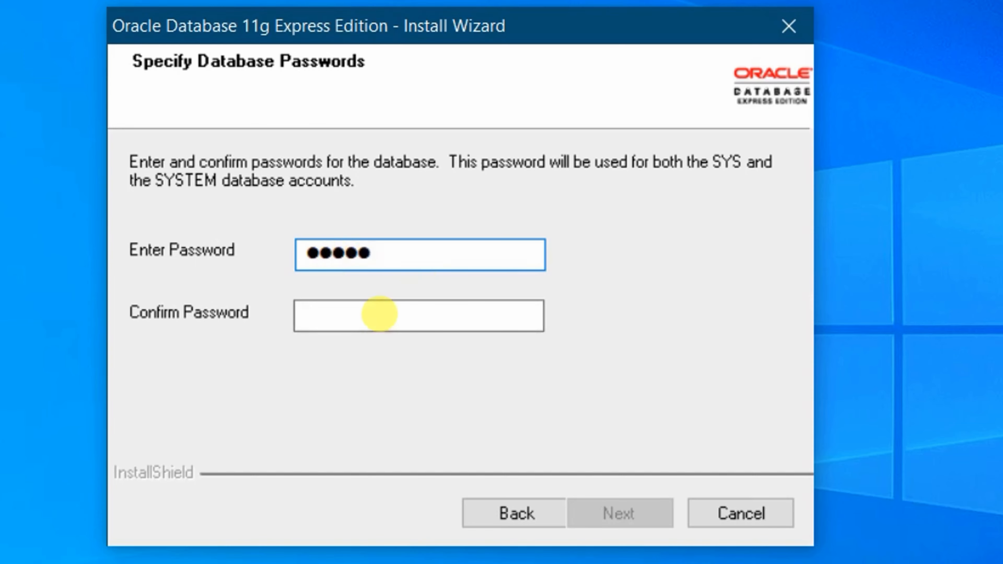
left_click(379, 314)
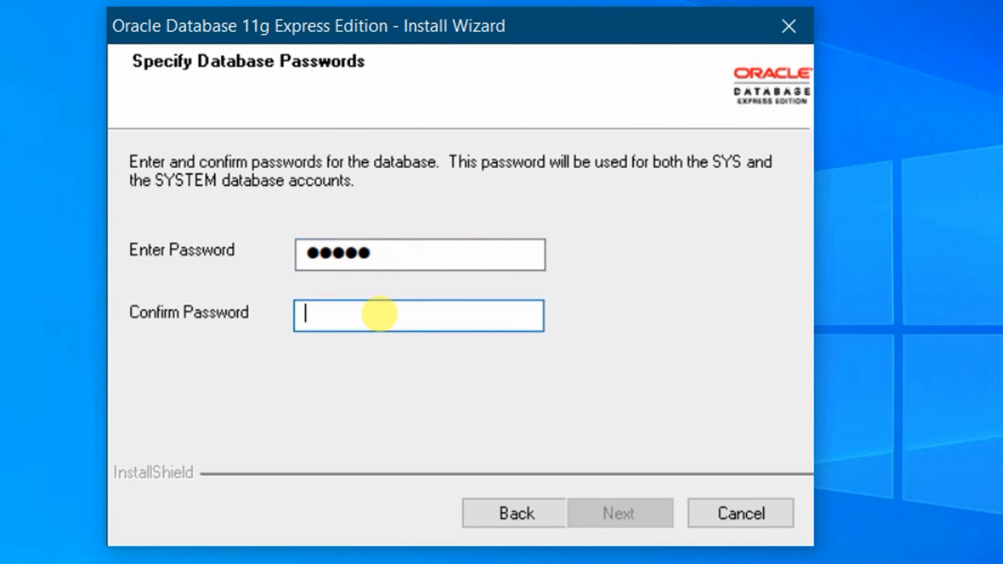
type("ad")
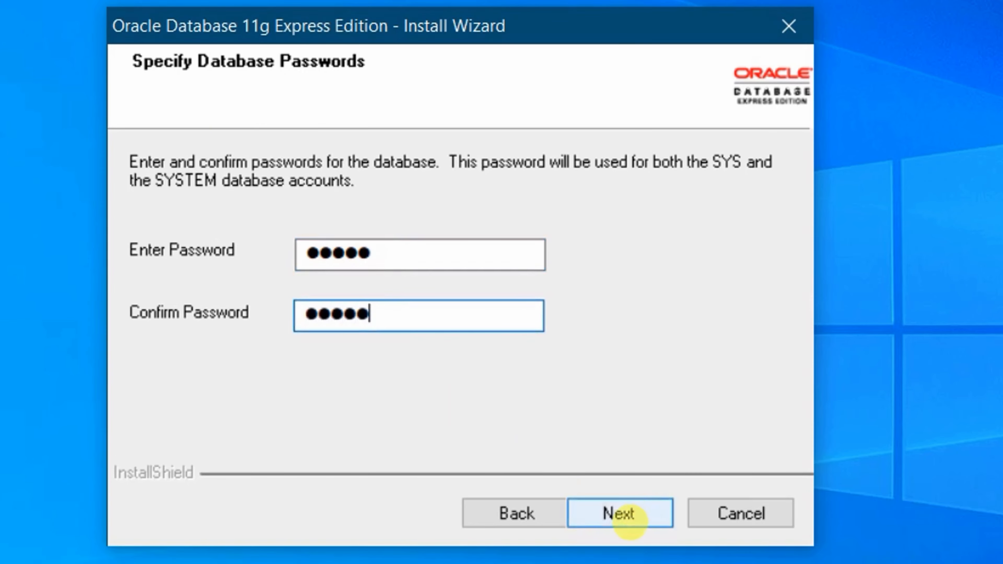
Install Oracle Database 11g Express Edition from the summary and finish the wizard
left_click(622, 516)
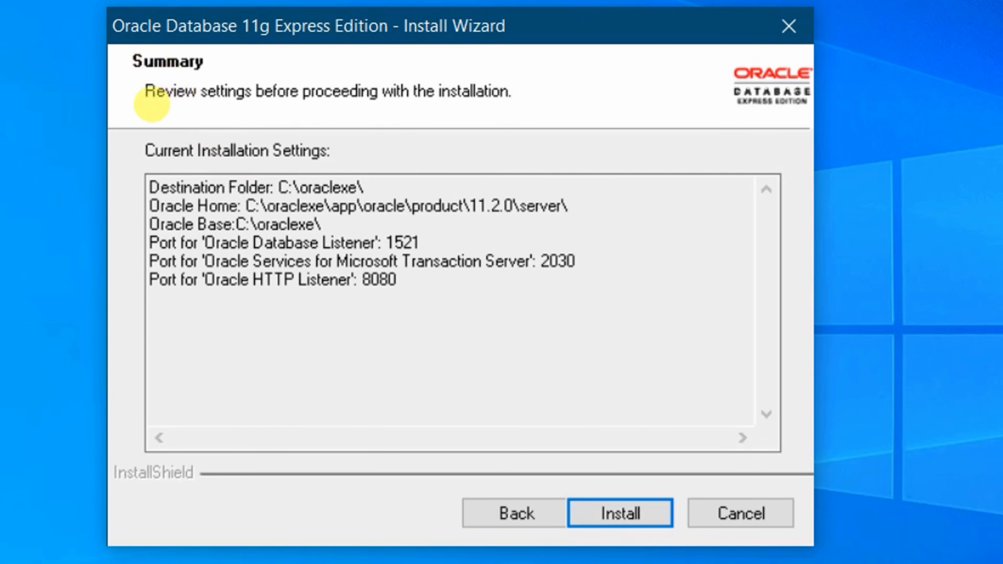
left_click(628, 512)
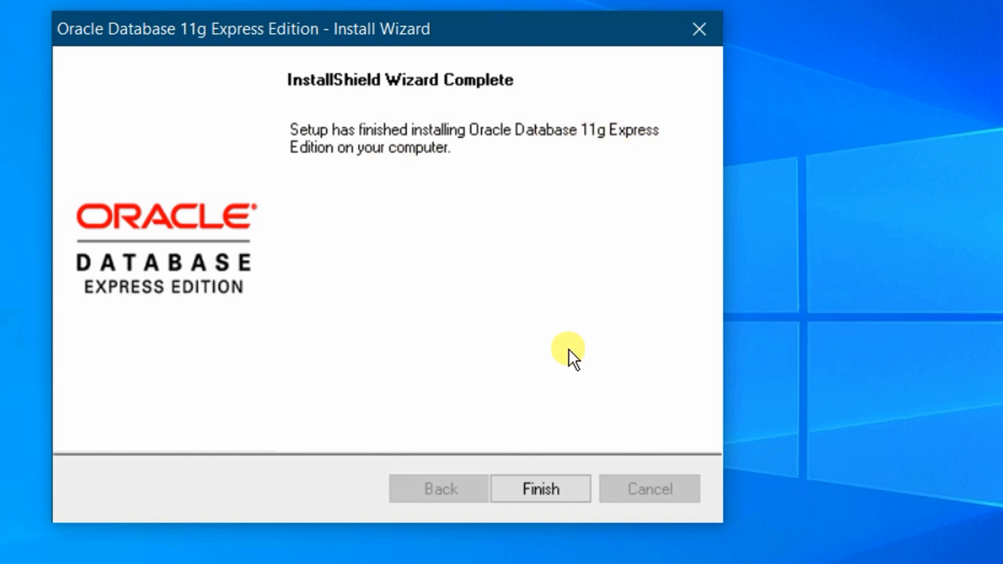
left_click(541, 490)
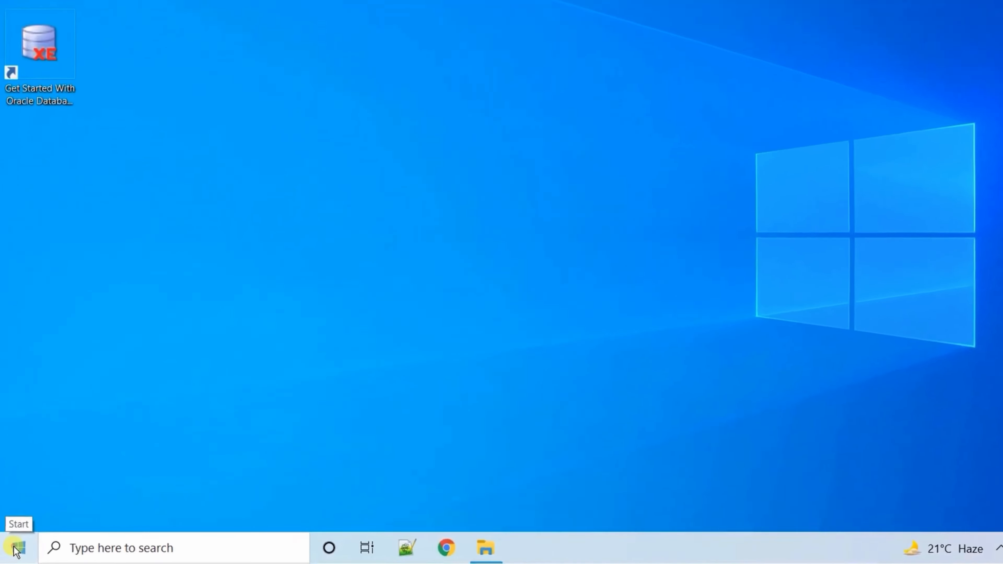
Launch Run SQL Command Line from the Oracle Database 11g Express Edition Start menu folder
left_click(15, 551)
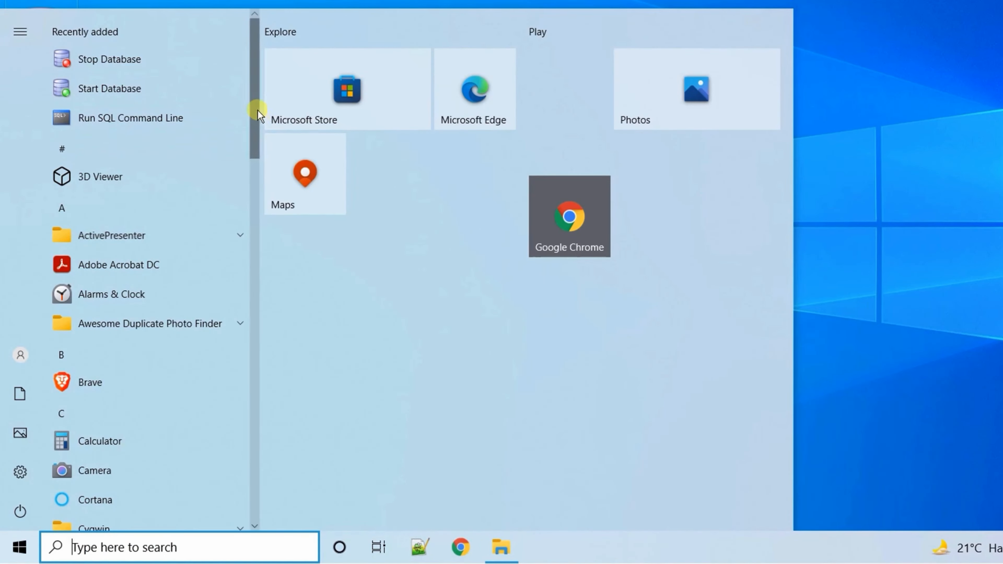
left_click_drag(257, 110, 61, 332)
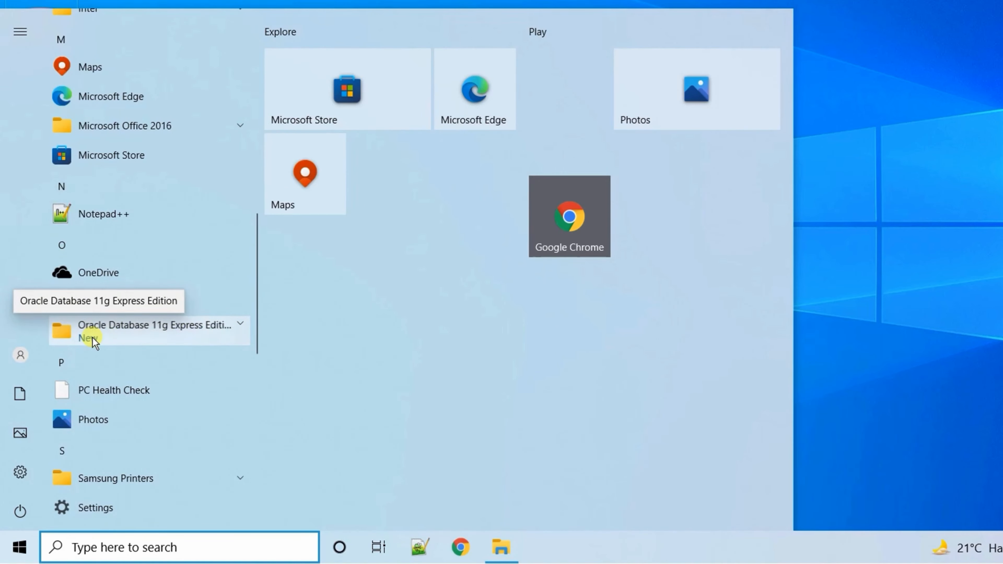
left_click(185, 333)
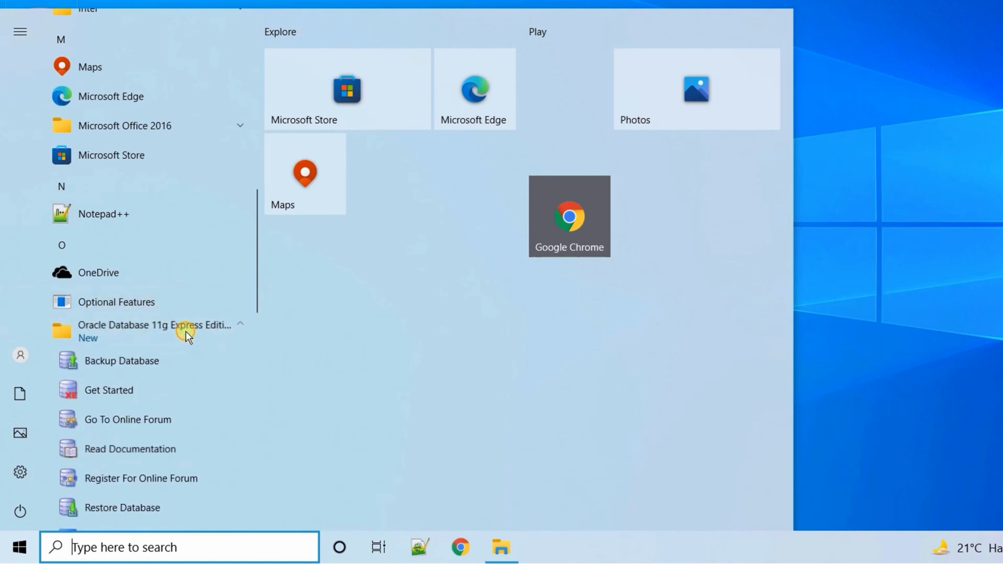
scroll(171, 364, "down", 5)
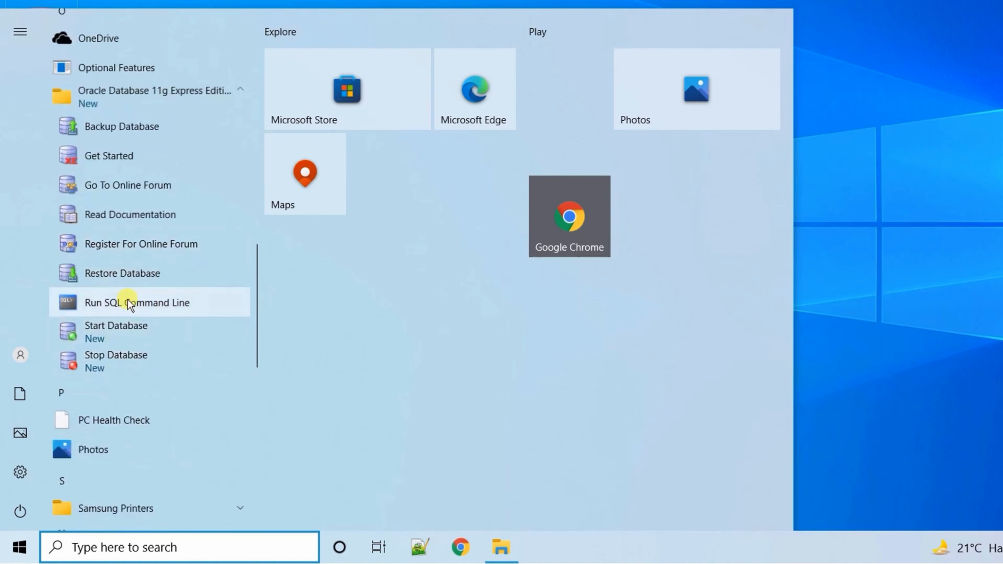
left_click(101, 304)
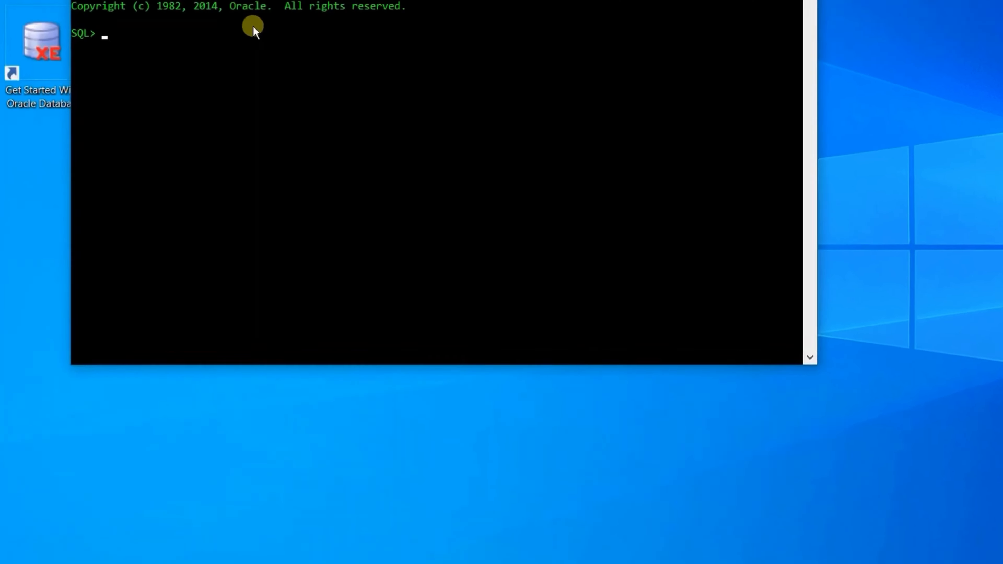